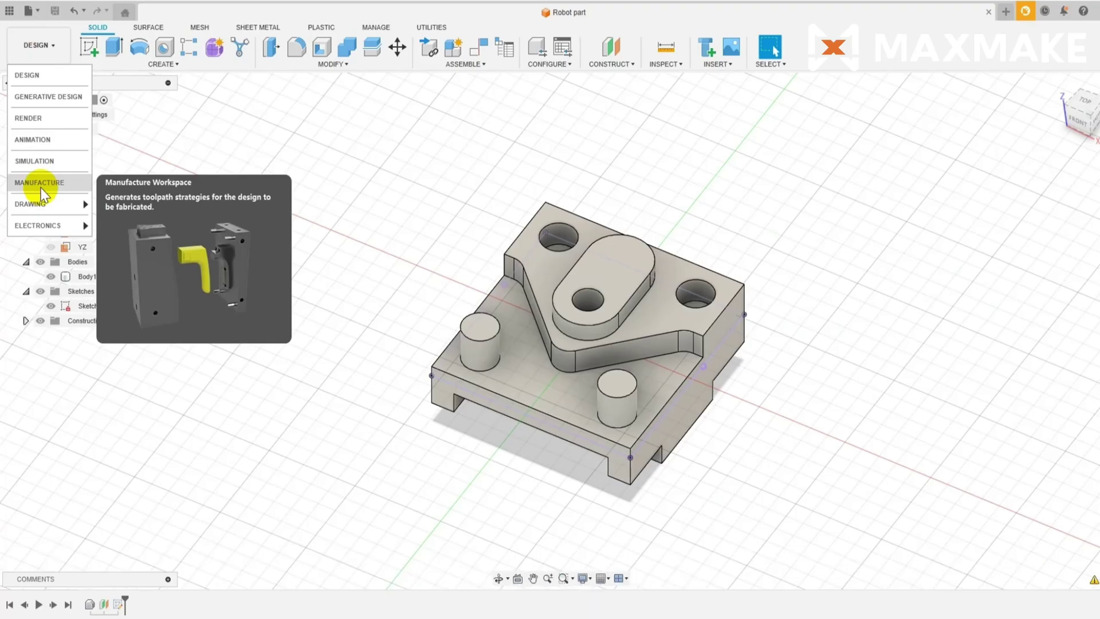
- Switch to the Manufacture workspace, play the full machining simulation of Setup1 with its stock and toolpaths, and leave the simulation
{"action": "left_click", "coordinate": [39, 184]}
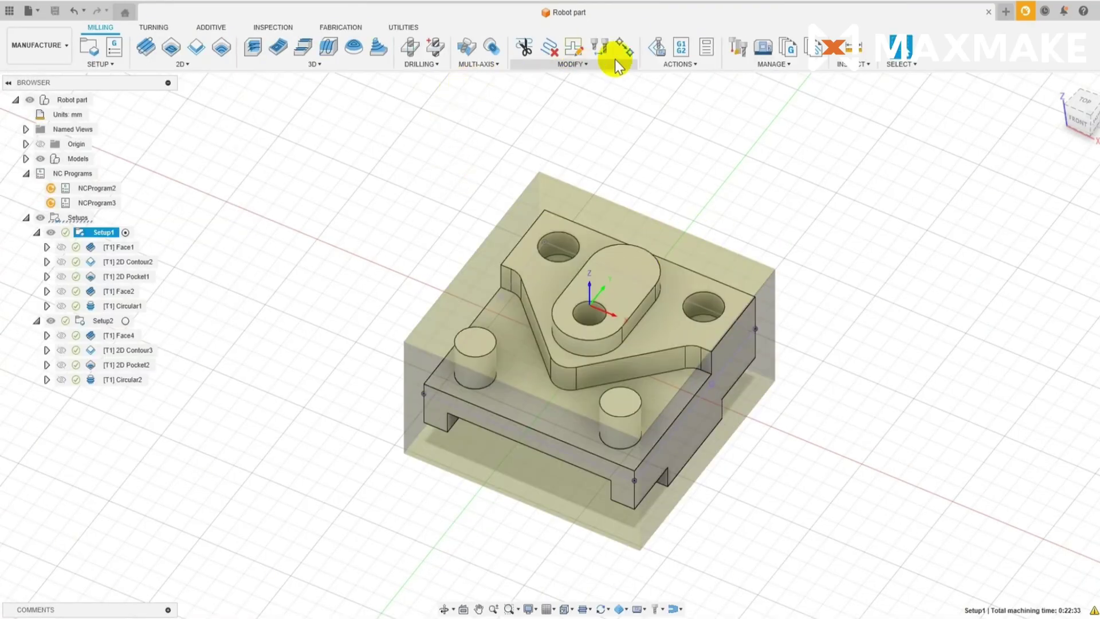
{"action": "left_click", "coordinate": [659, 42]}
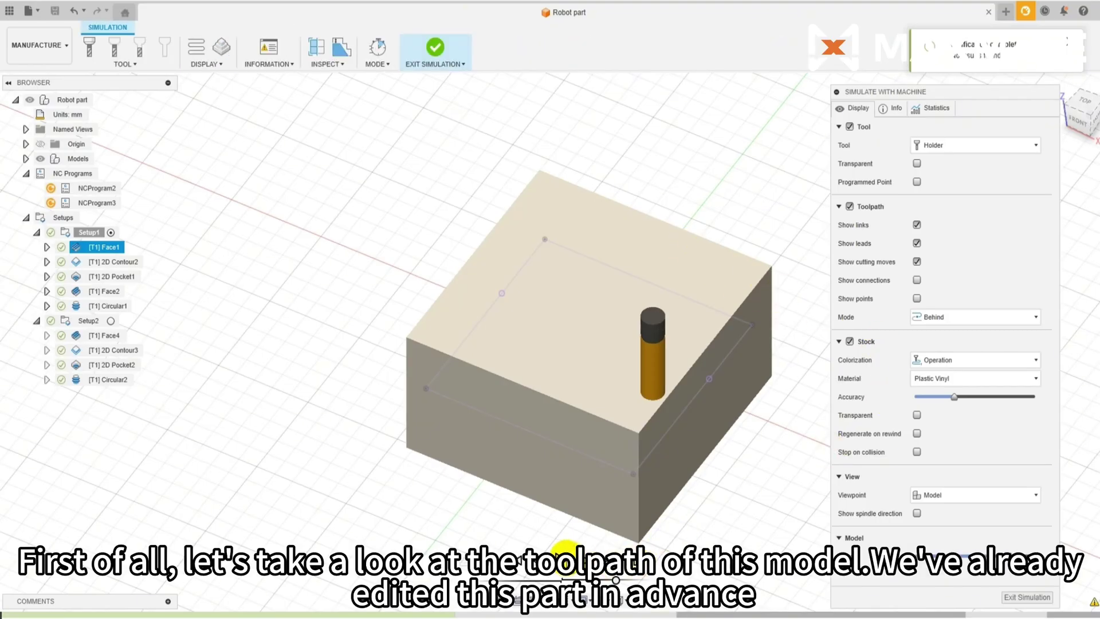
{"action": "left_click", "coordinate": [564, 551]}
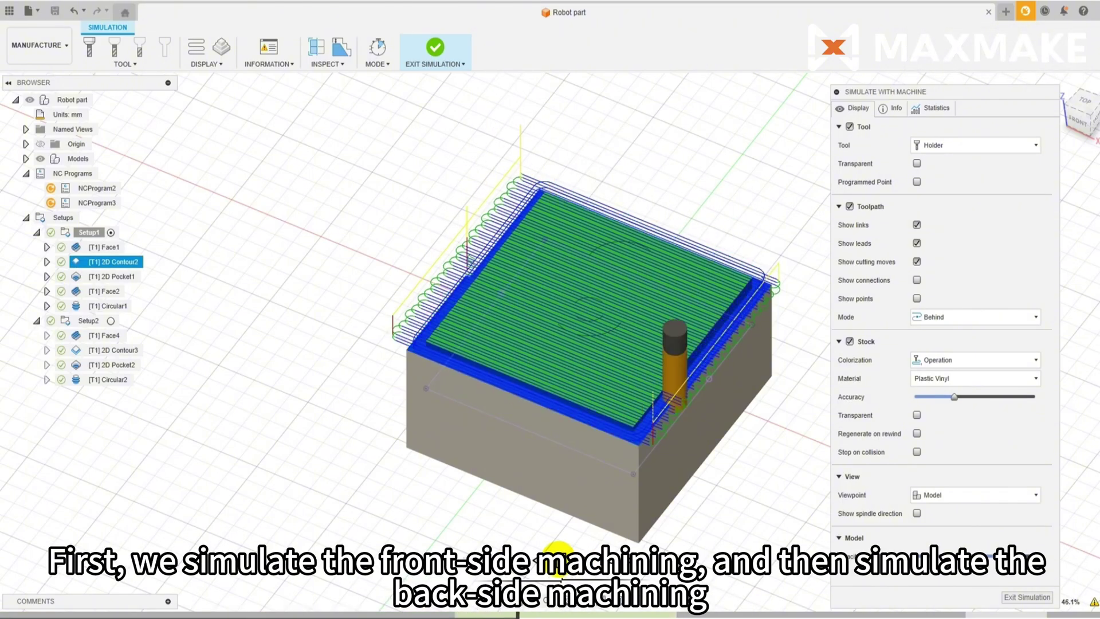
{"action": "mouse_move", "coordinate": [560, 560]}
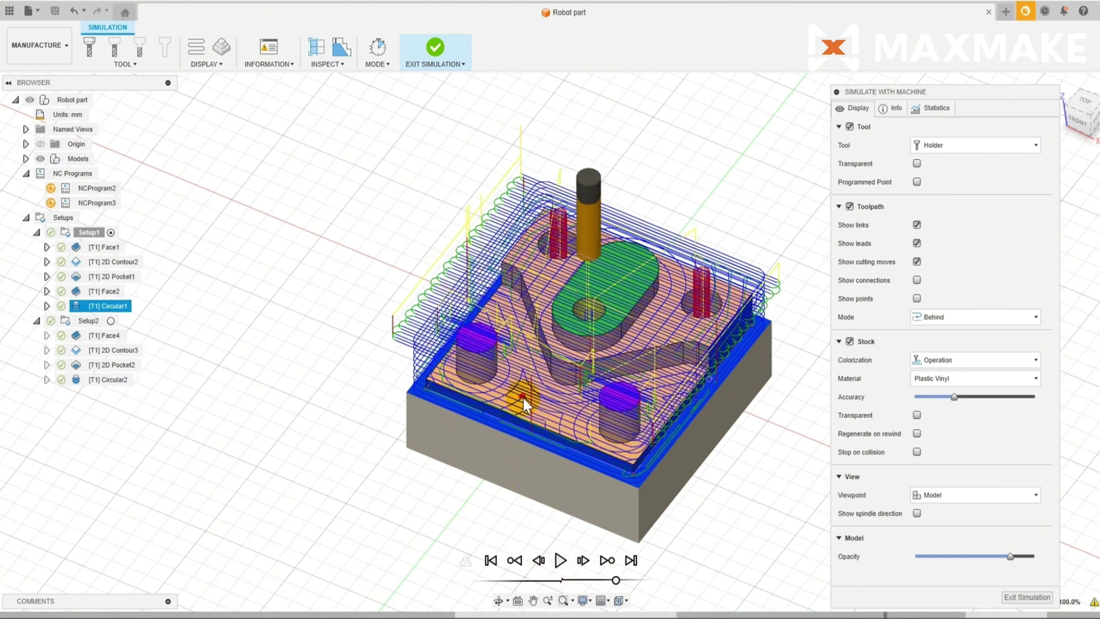
{"action": "left_click", "coordinate": [1008, 599]}
- Simulate the back-side machining of Setup2 with the cut side of the stock turned into view, and leave the simulation
{"action": "left_click", "coordinate": [78, 218]}
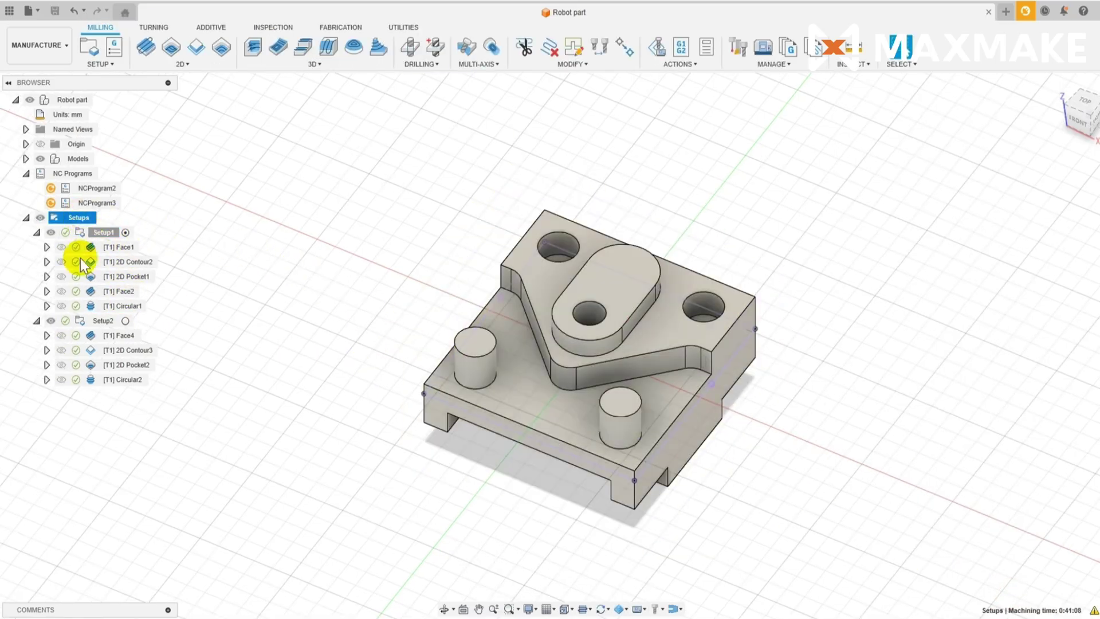
{"action": "left_click", "coordinate": [79, 322]}
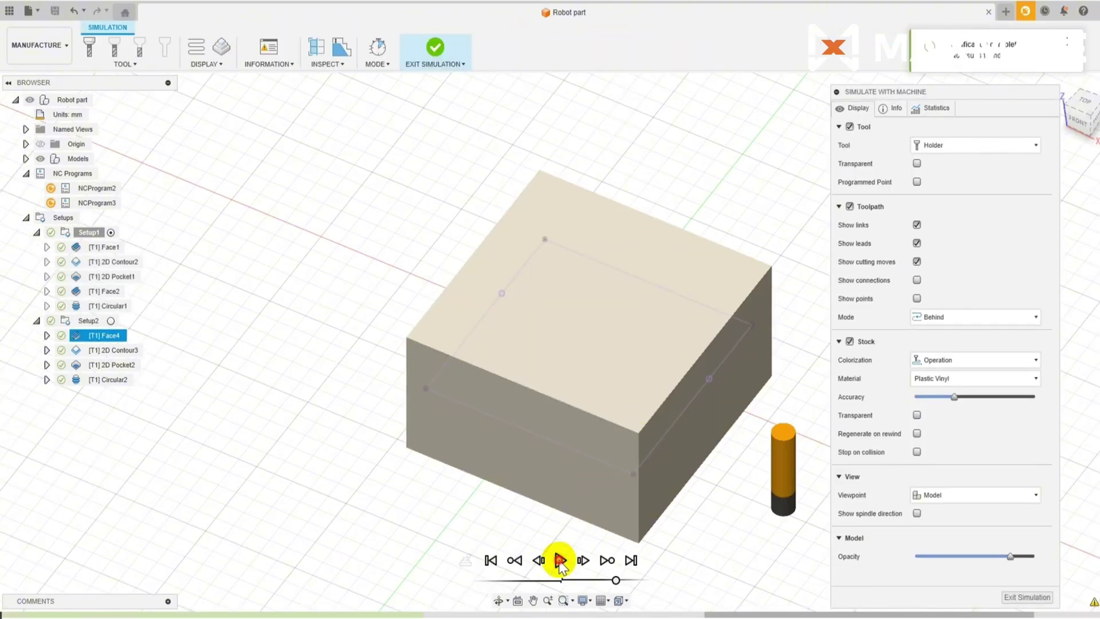
{"action": "left_click", "coordinate": [560, 561]}
{"action": "middle_click_drag", "start_coordinate": [590, 448], "coordinate": [610, 241], "text": "shift"}
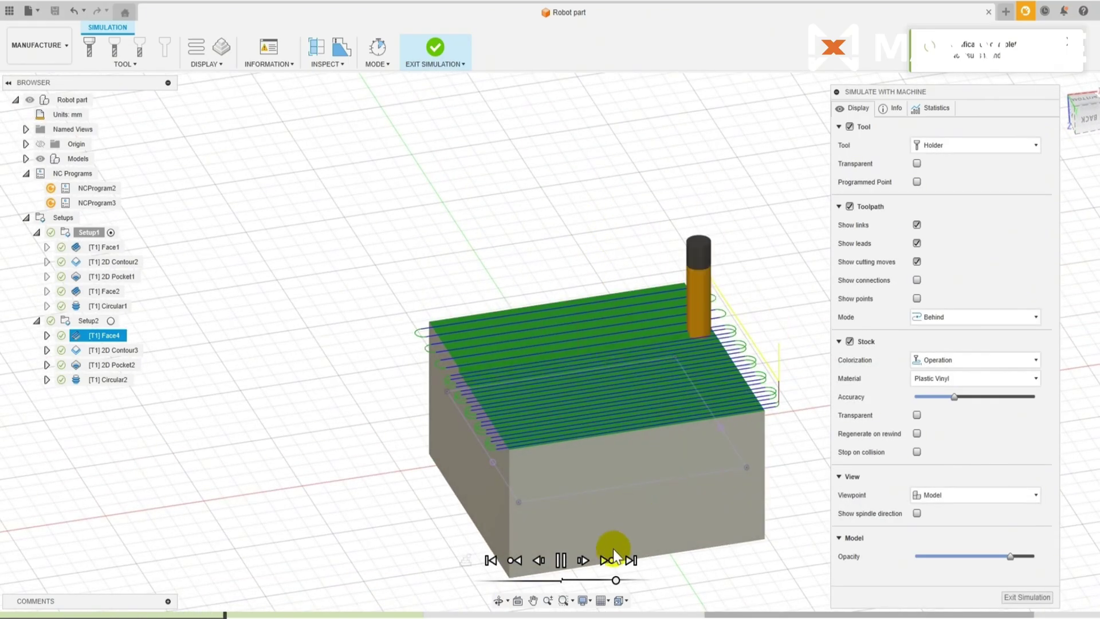
{"action": "middle_click_drag", "start_coordinate": [685, 489], "coordinate": [732, 494], "text": "shift"}
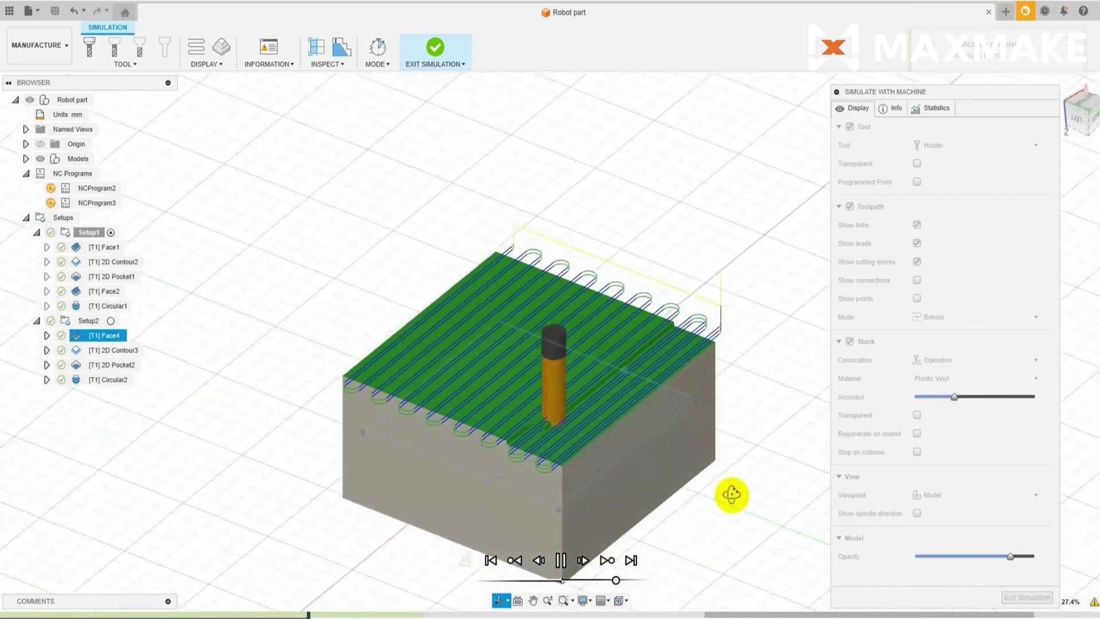
{"action": "middle_click_drag", "start_coordinate": [663, 546], "coordinate": [659, 451]}
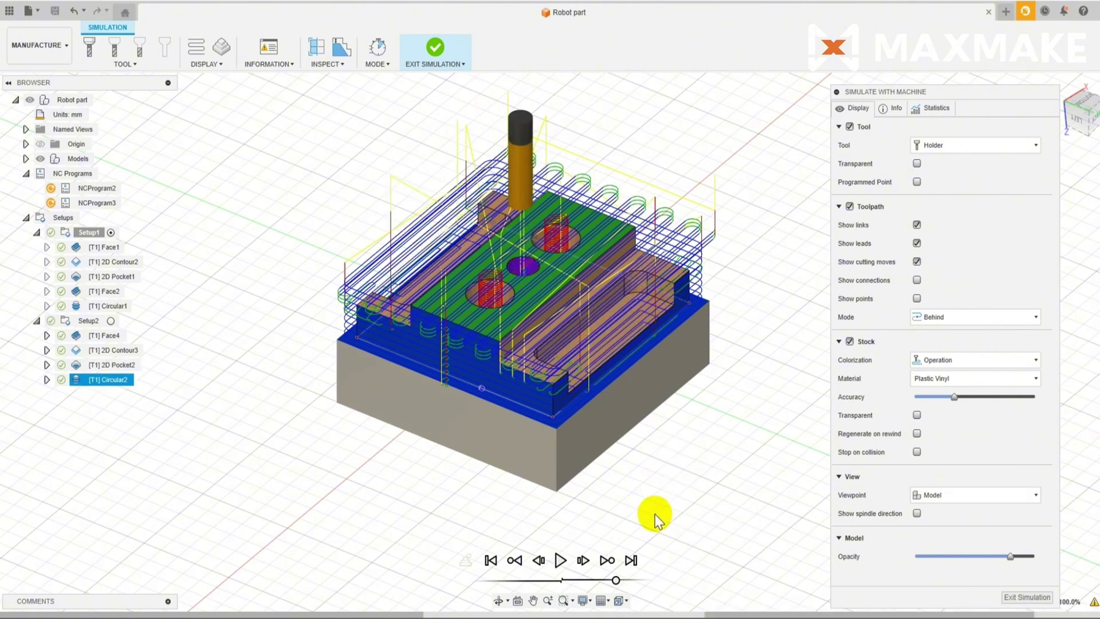
{"action": "left_click", "coordinate": [1017, 598]}
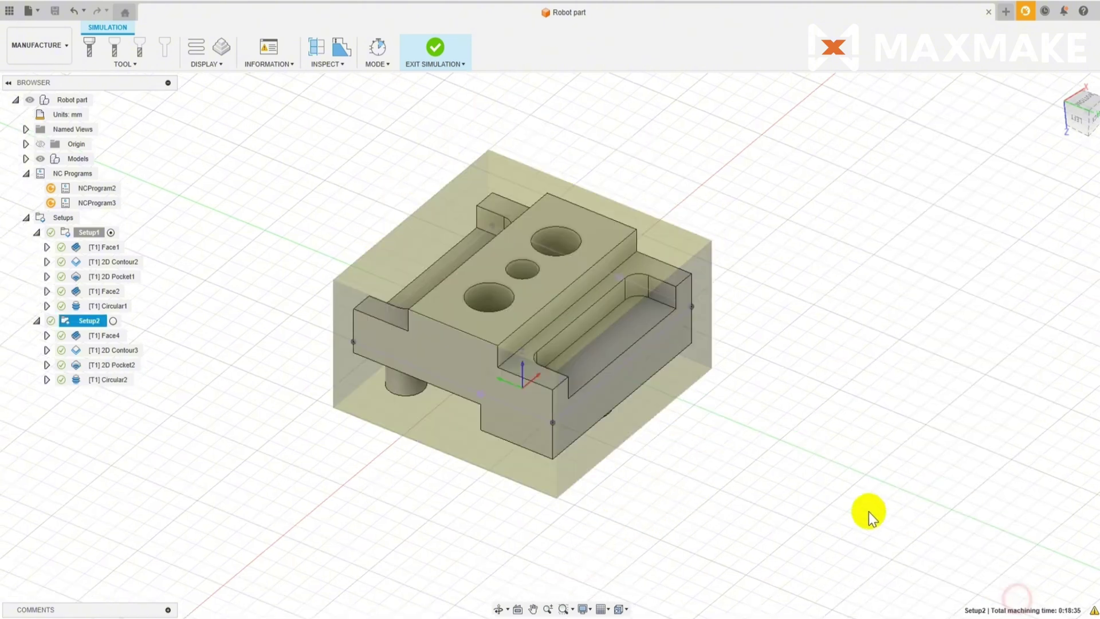
{"action": "middle_click_drag", "start_coordinate": [573, 263], "coordinate": [688, 321], "text": "shift"}
{"action": "left_click", "coordinate": [658, 49]}
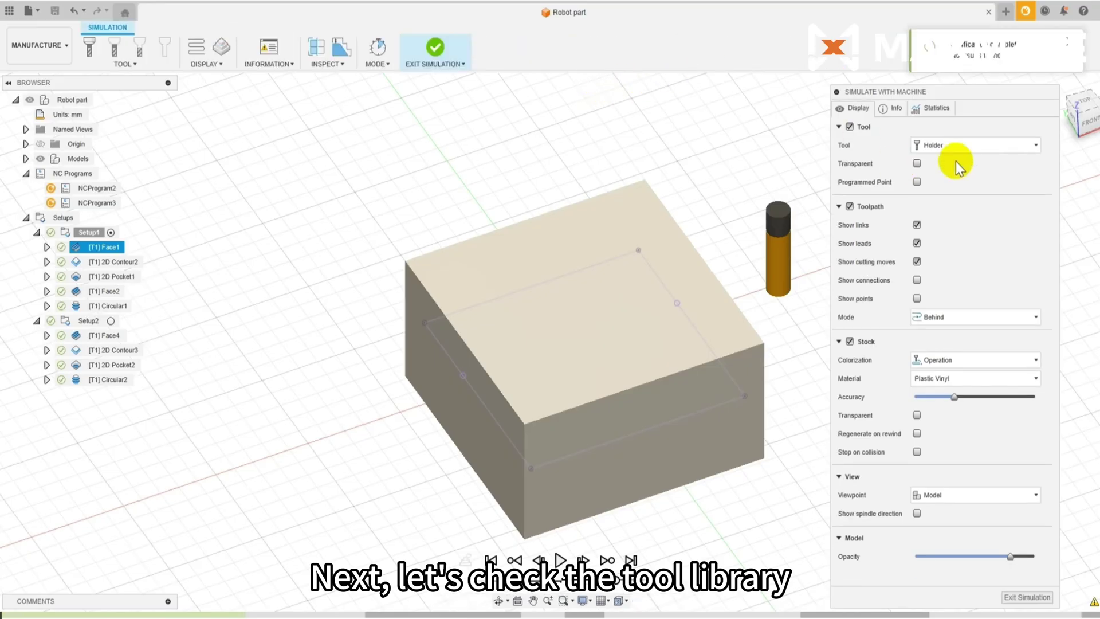
{"action": "left_click", "coordinate": [1021, 598]}
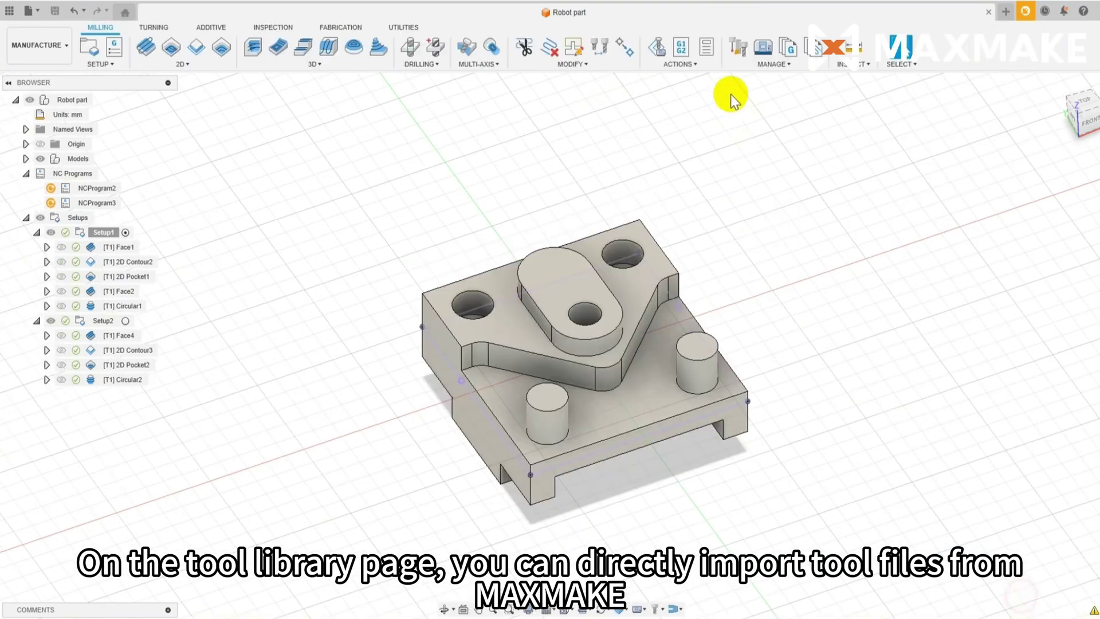
- Review the cutter geometry, shaft, holder and cutting data of the 6mm Flat end mill in the local maxmake tool library
{"action": "left_click", "coordinate": [739, 47]}
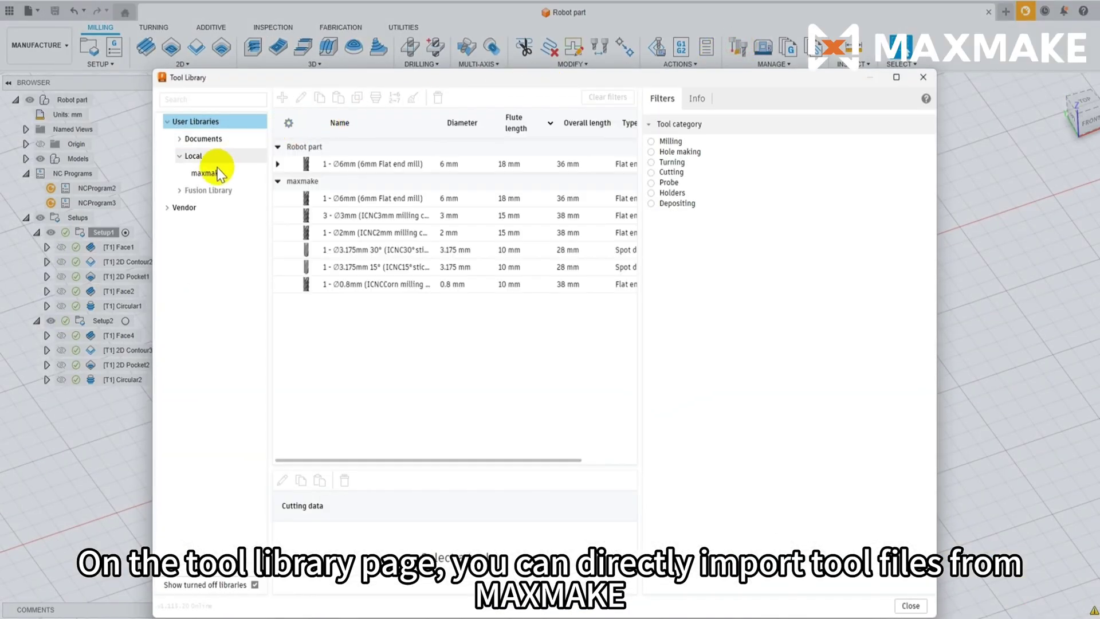
{"action": "left_click", "coordinate": [213, 172]}
{"action": "double_click", "coordinate": [333, 165]}
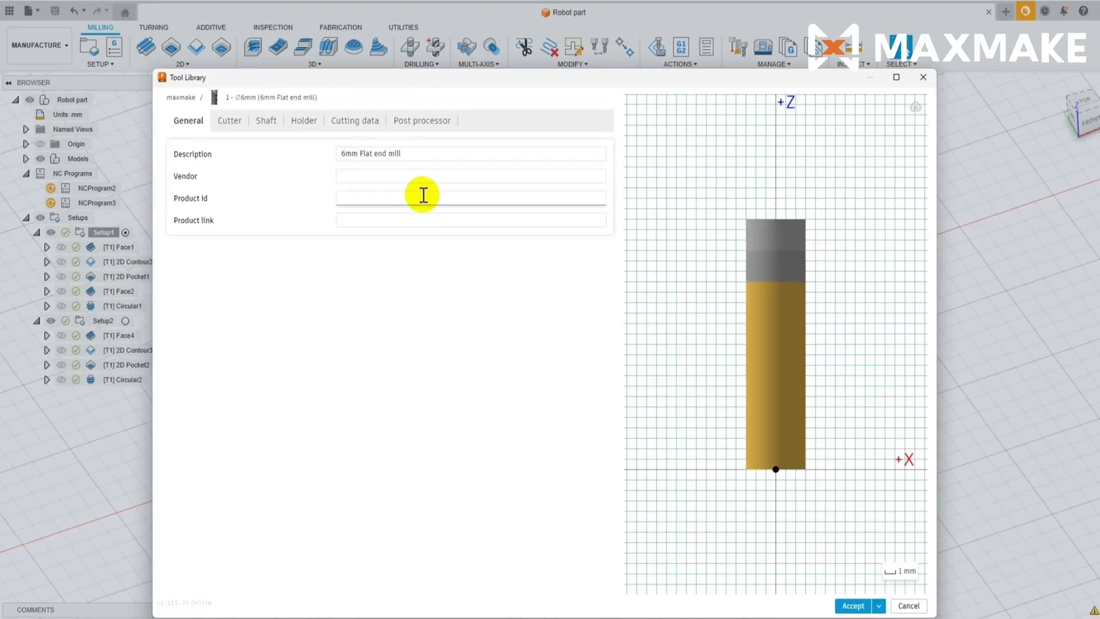
{"action": "left_click", "coordinate": [236, 119]}
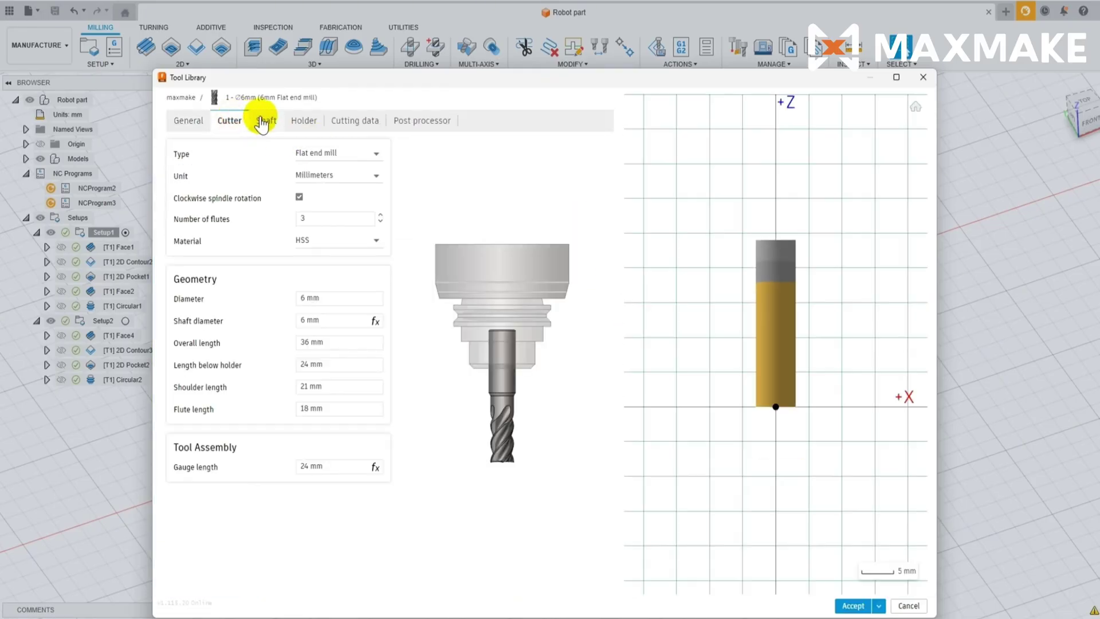
{"action": "left_click", "coordinate": [264, 120]}
{"action": "left_click", "coordinate": [302, 120]}
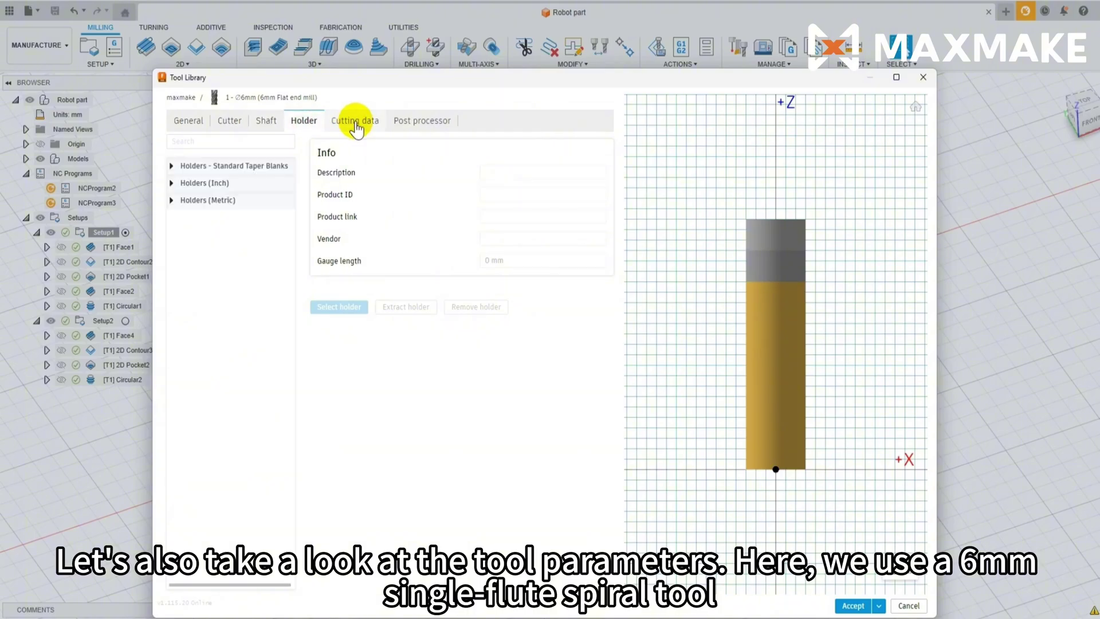
{"action": "left_click", "coordinate": [355, 120]}
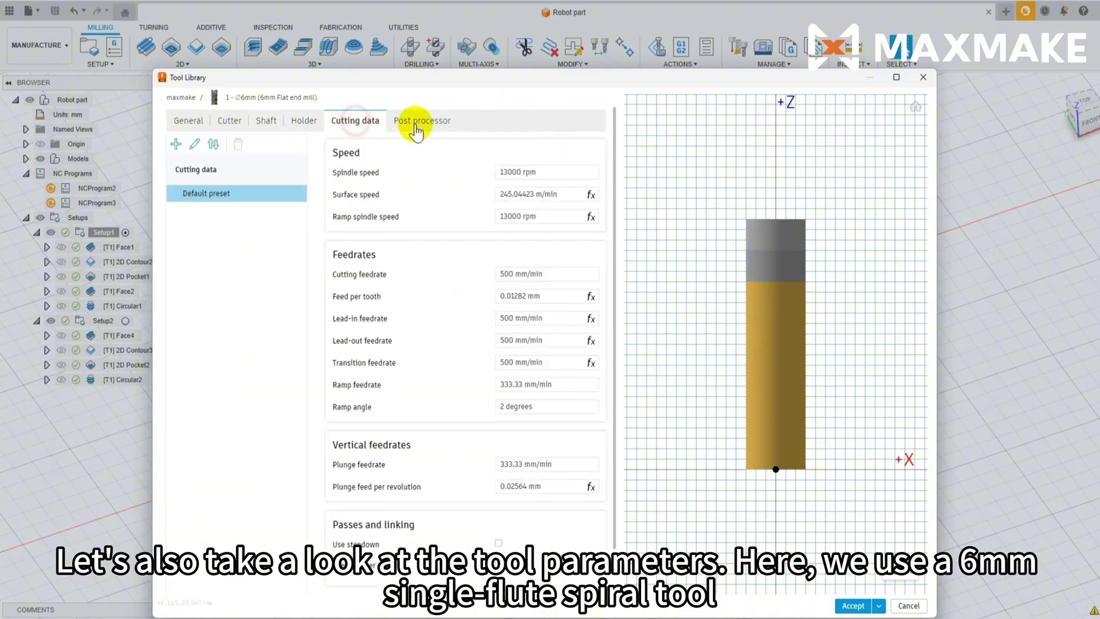
{"action": "left_click", "coordinate": [848, 606]}
{"action": "left_click", "coordinate": [922, 77]}
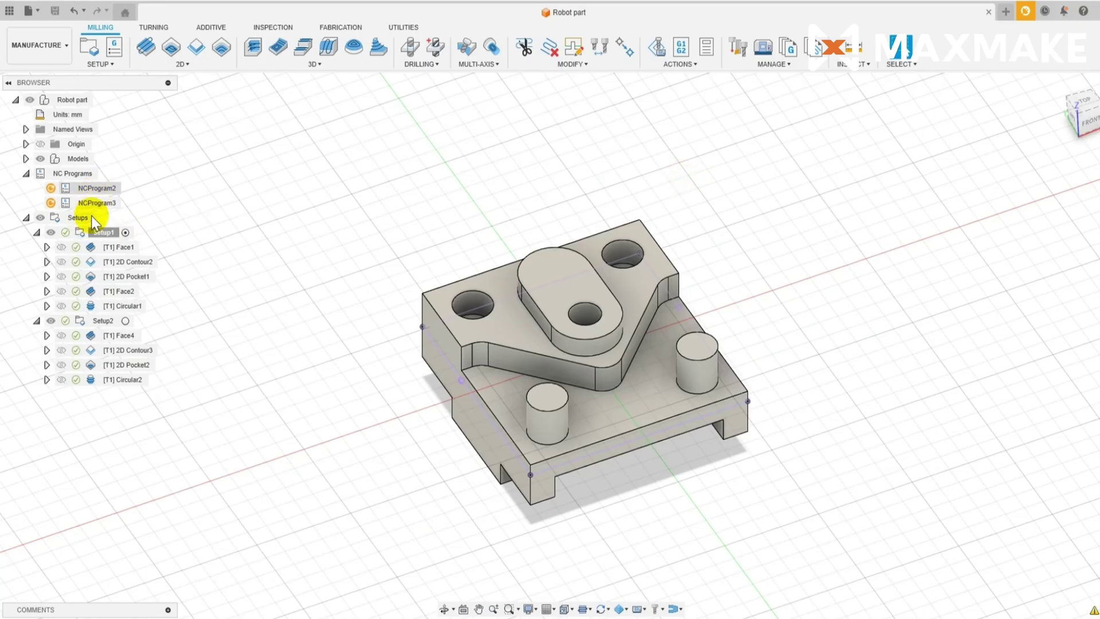
- Create an NC program for Setup1 with the Grbl / maxmake-GRBLHAL 2 post, name it 1001-2, and post it to D:/0Software
{"action": "left_click", "coordinate": [104, 232]}
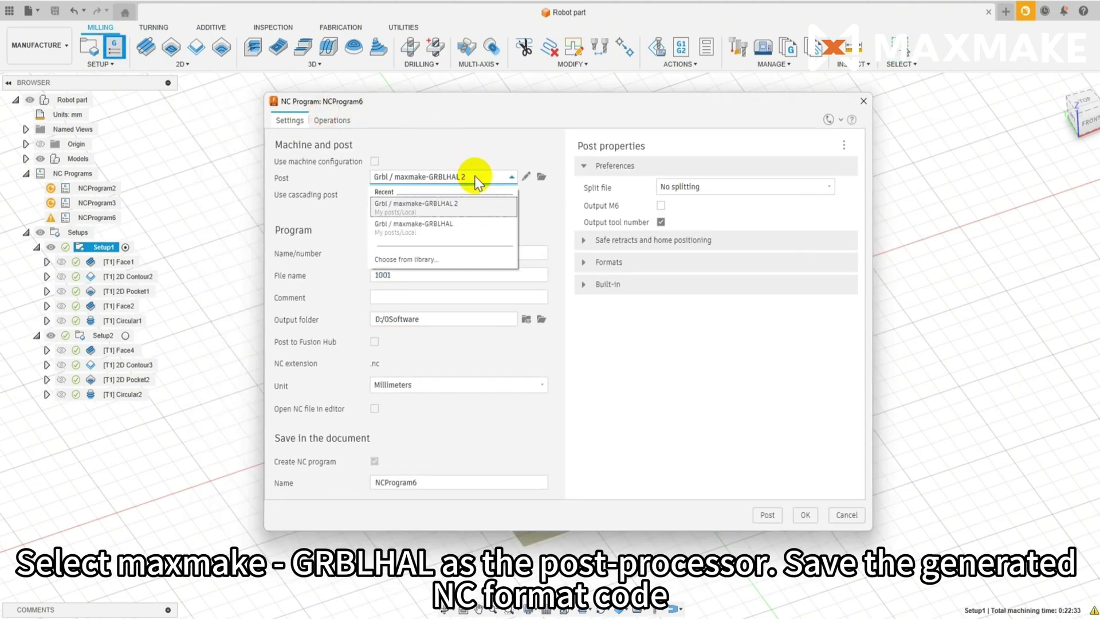
{"action": "left_click", "coordinate": [476, 178]}
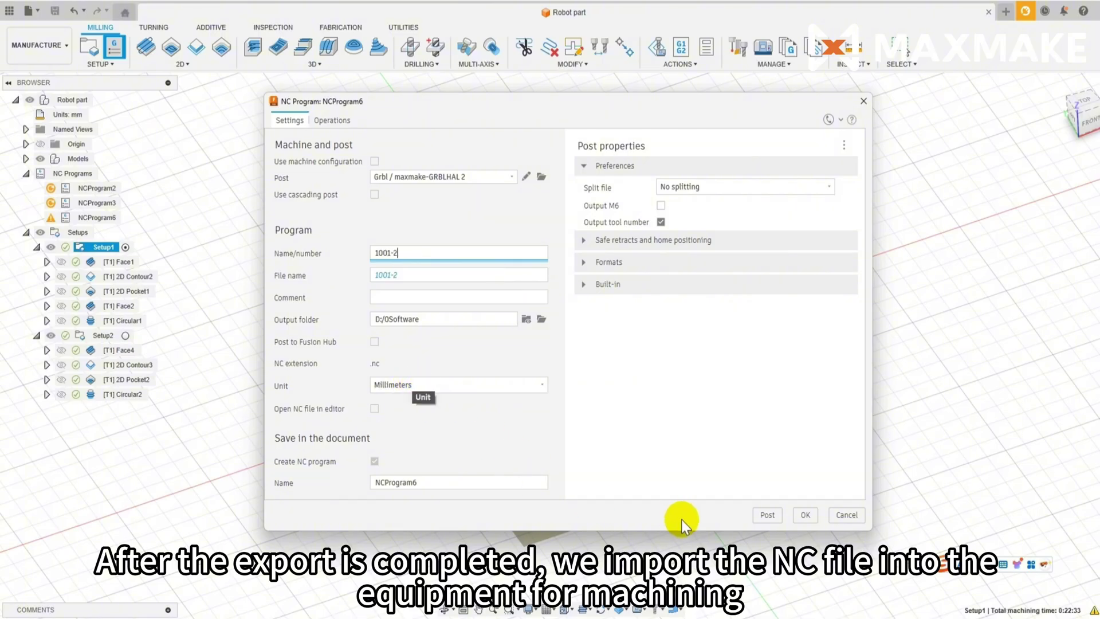
{"action": "left_click", "coordinate": [770, 514]}
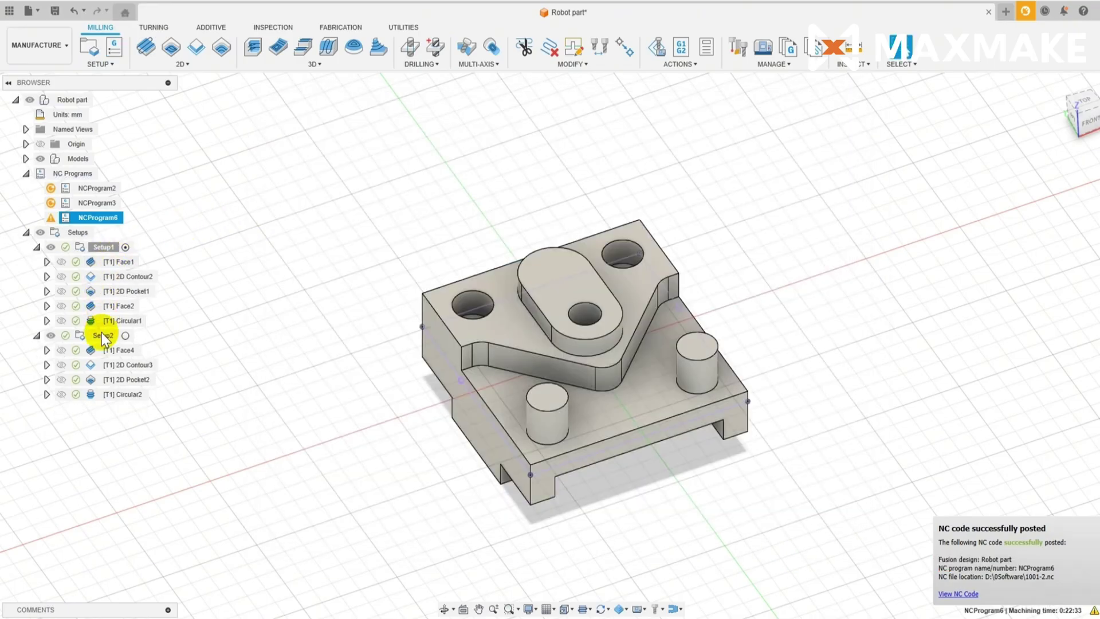
- Create an NC program for Setup2 with the Grbl / maxmake-GRBLHAL 2 post, name it 1002-2, and post it to D:/0Software
{"action": "left_click", "coordinate": [103, 336]}
{"action": "left_click", "coordinate": [100, 64]}
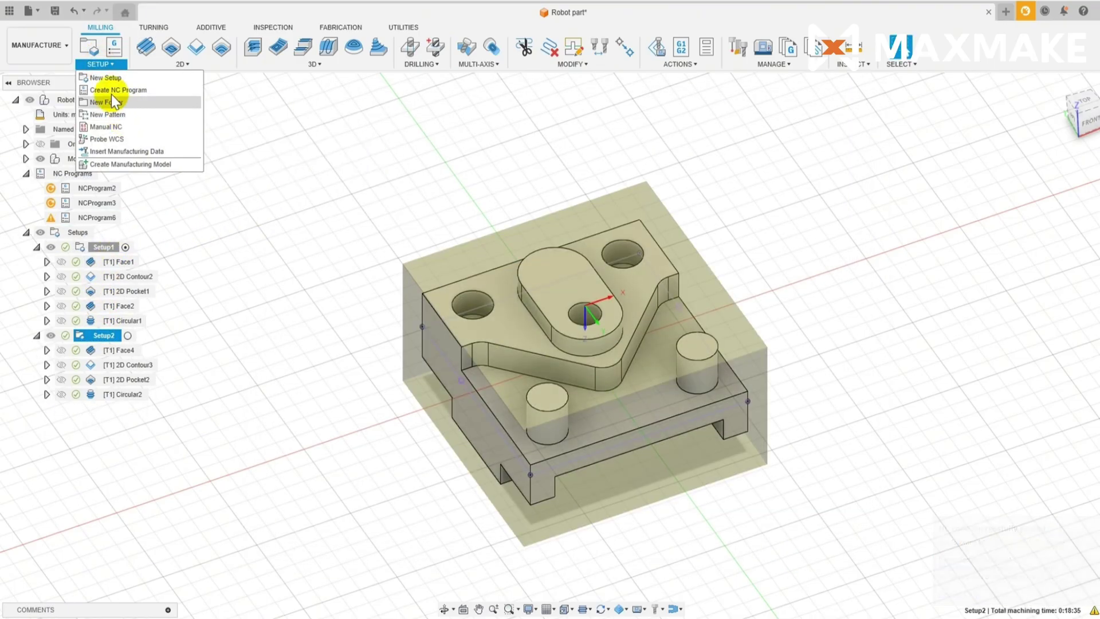
{"action": "left_click", "coordinate": [114, 46]}
{"action": "double_click", "coordinate": [409, 251]}
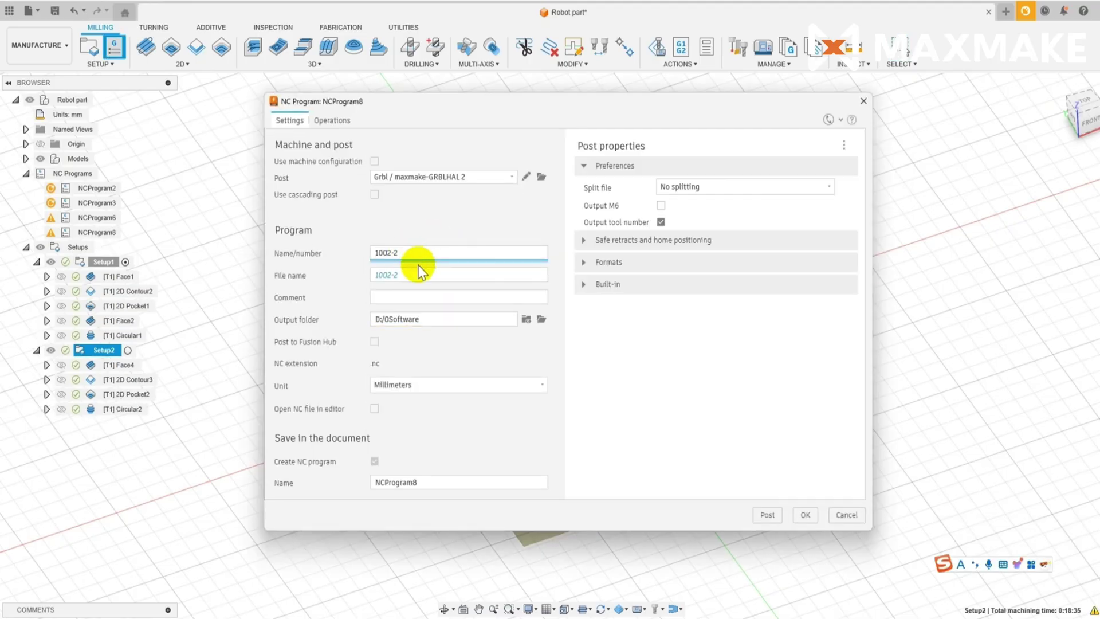
{"action": "left_click", "coordinate": [768, 515]}
- Check which operations belong to the two newly created NC programs, NCProgram6 and NCProgram8
{"action": "left_click", "coordinate": [237, 215]}
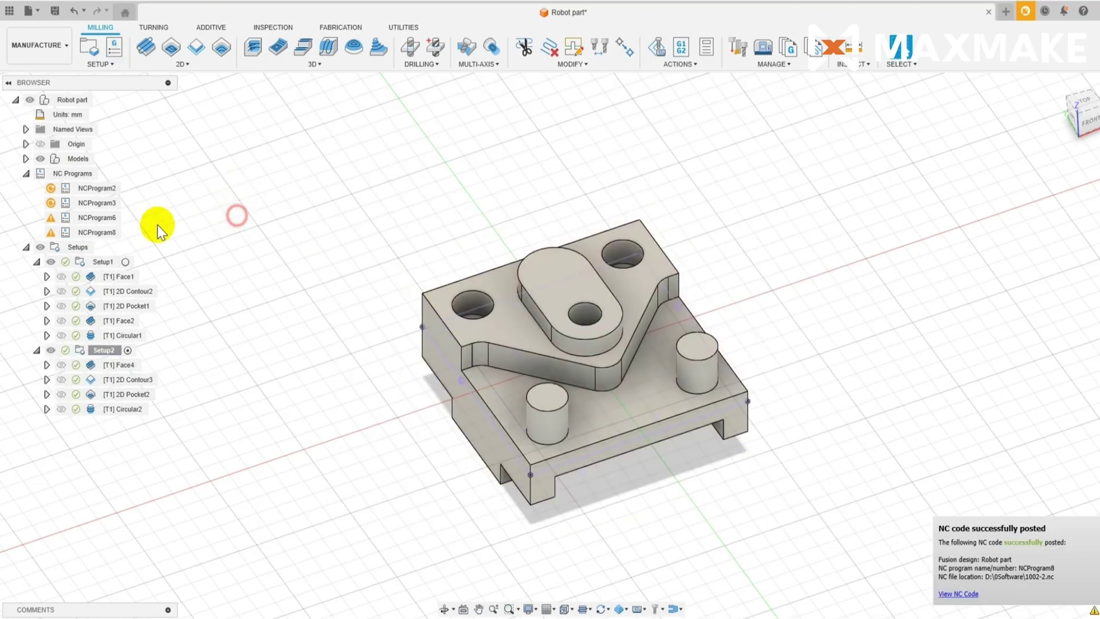
{"action": "left_click", "coordinate": [107, 219]}
{"action": "mouse_move", "coordinate": [48, 217]}
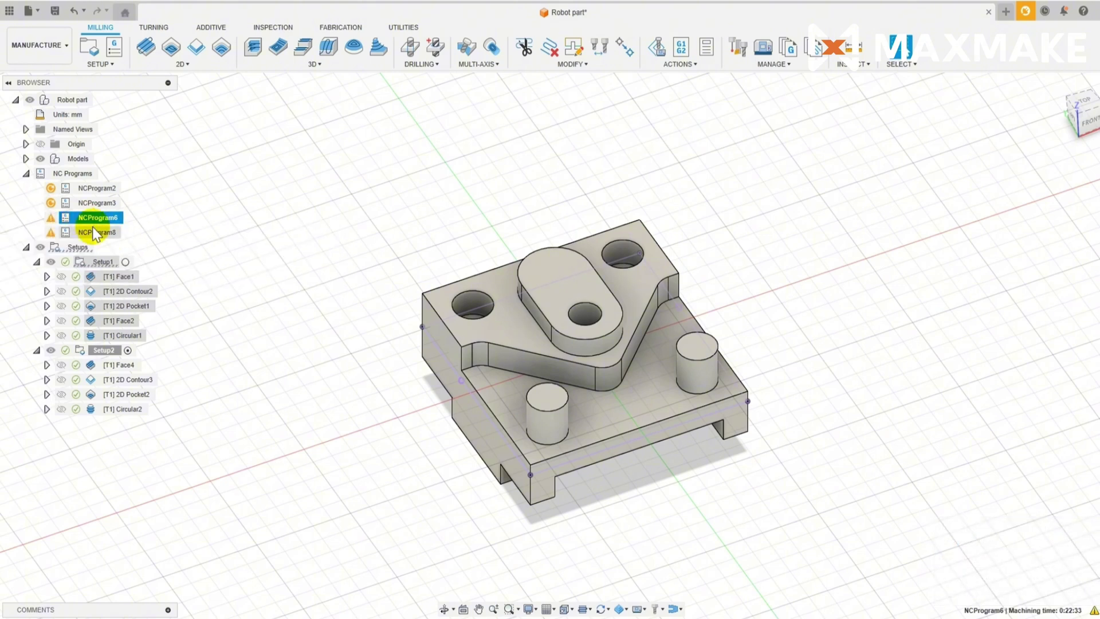
{"action": "left_click", "coordinate": [96, 233]}
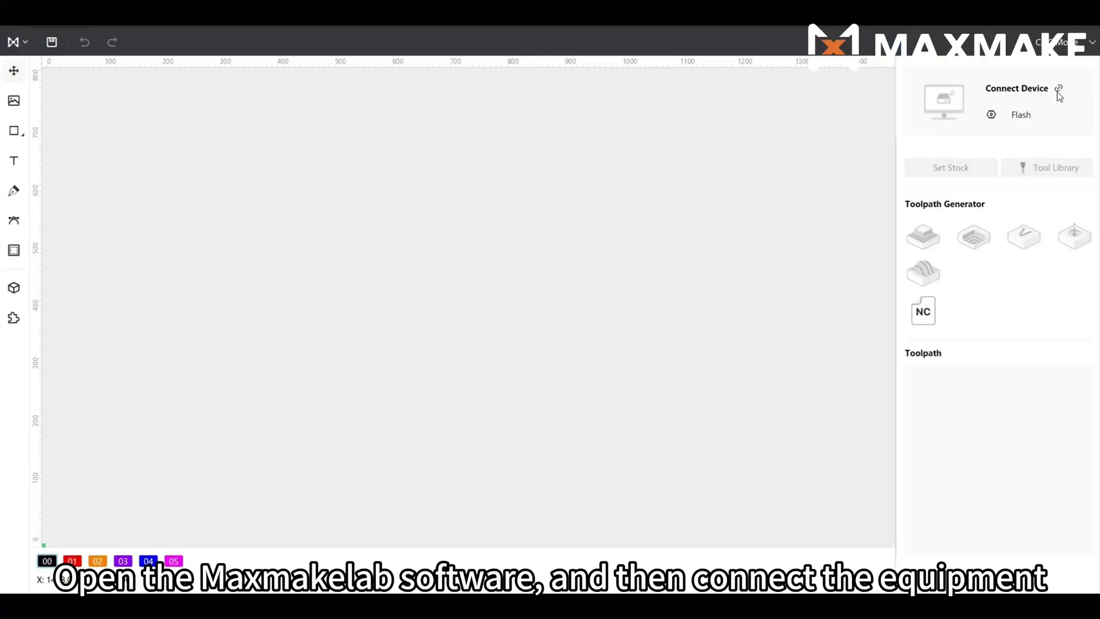
- In Maxmakelab, connect the HiMill D1/D1S device on serial port COM11 and home the machine
{"action": "left_click", "coordinate": [1058, 88]}
{"action": "left_click", "coordinate": [522, 238]}
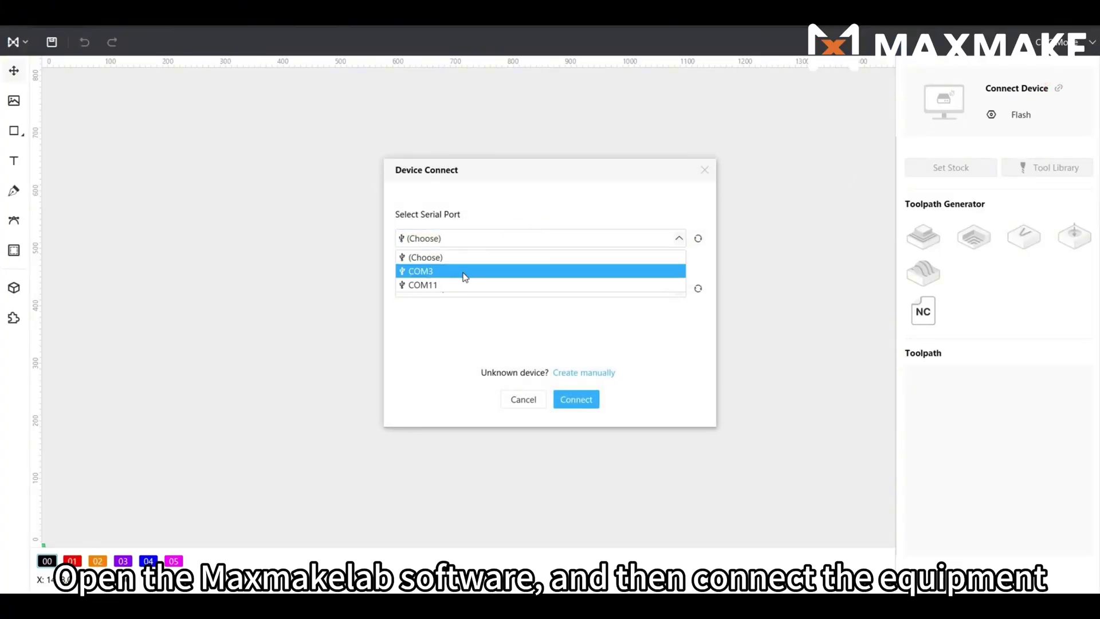
{"action": "left_click", "coordinate": [449, 284]}
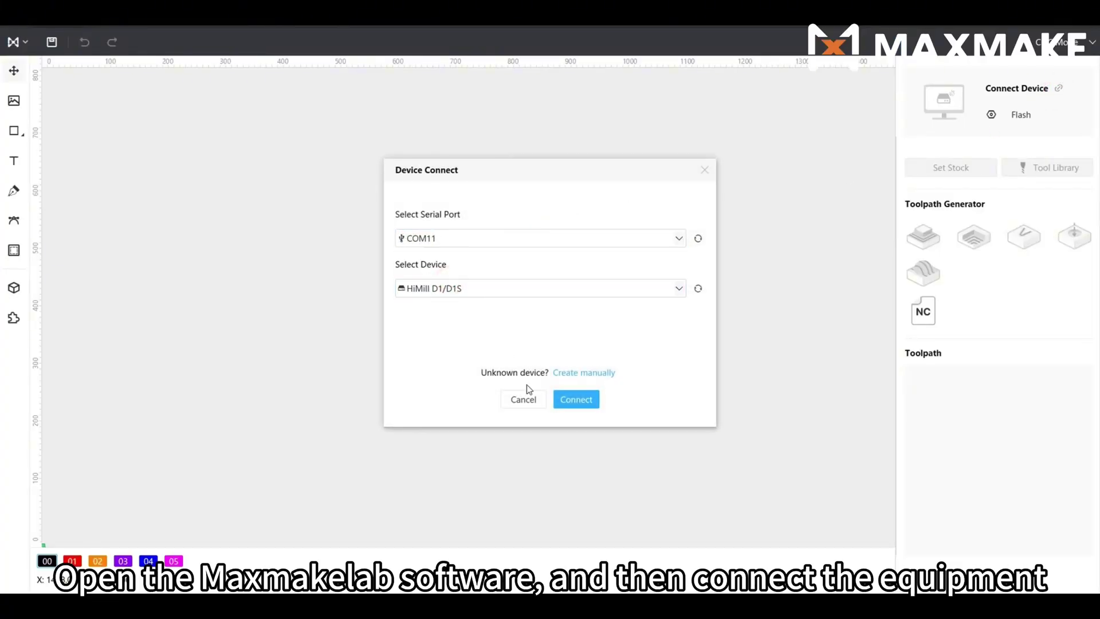
{"action": "left_click", "coordinate": [576, 399]}
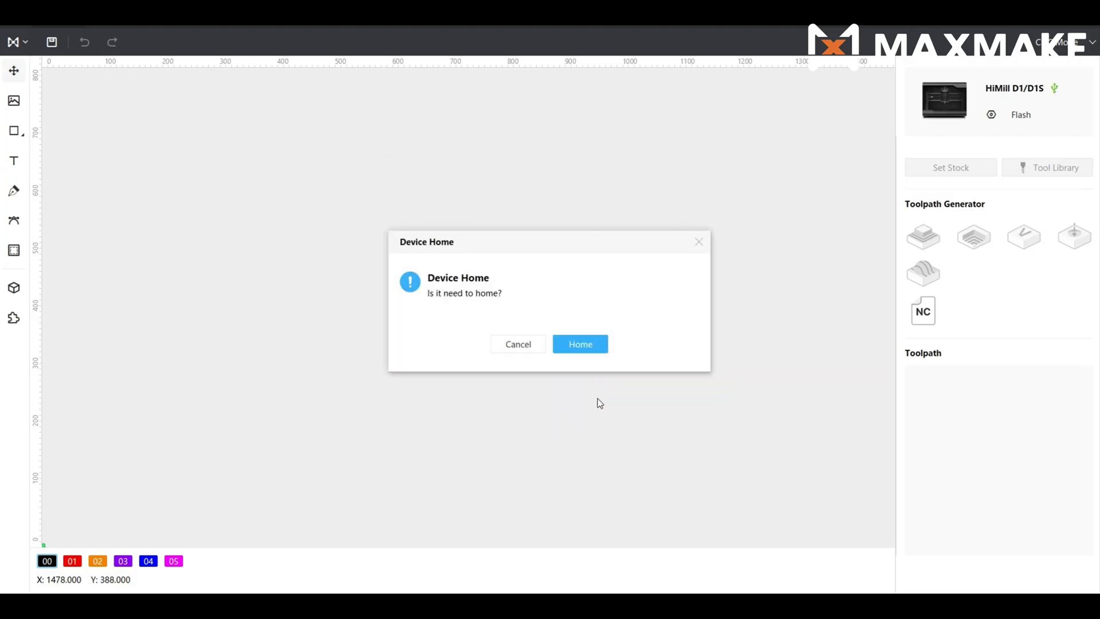
{"action": "left_click", "coordinate": [580, 345]}
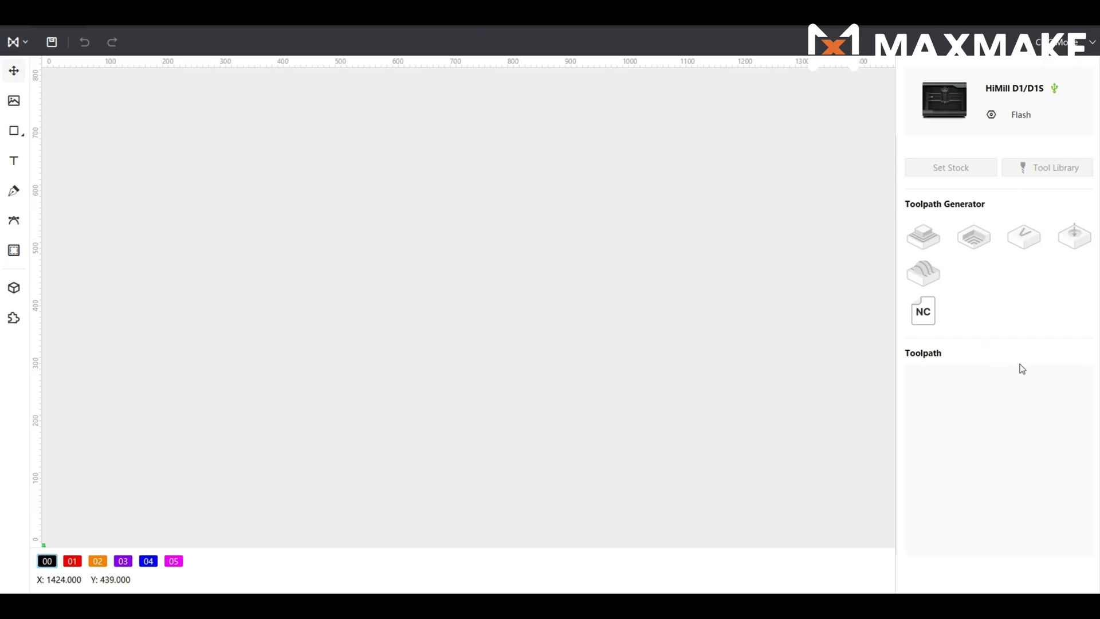
- Import the G-code file 1001-1.nc into the CNC workflow
{"action": "left_click", "coordinate": [923, 313]}
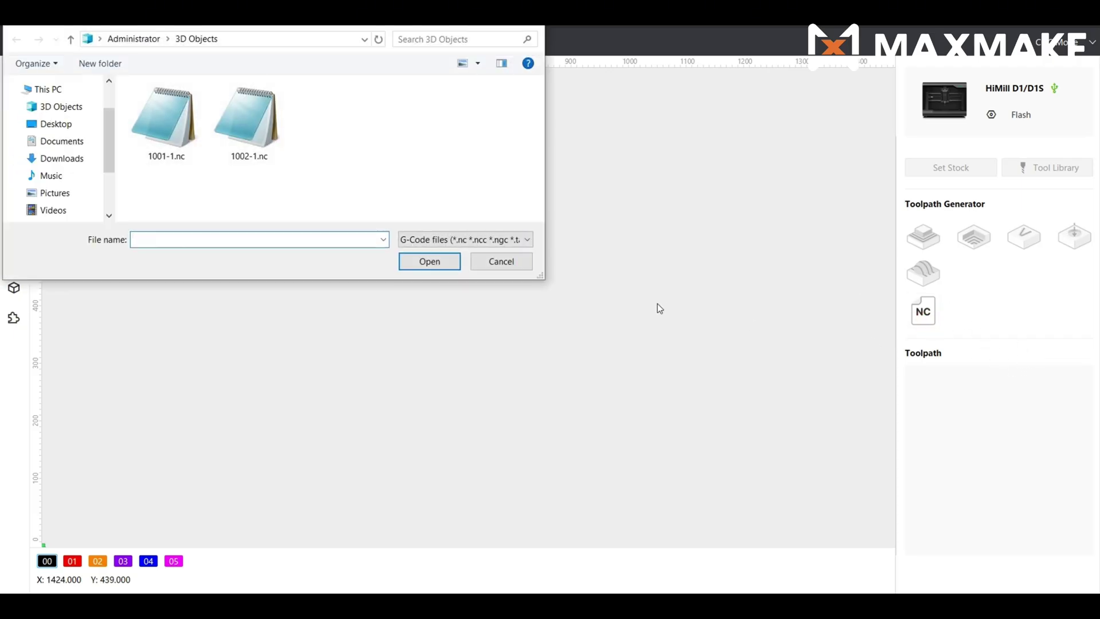
{"action": "left_click", "coordinate": [153, 135]}
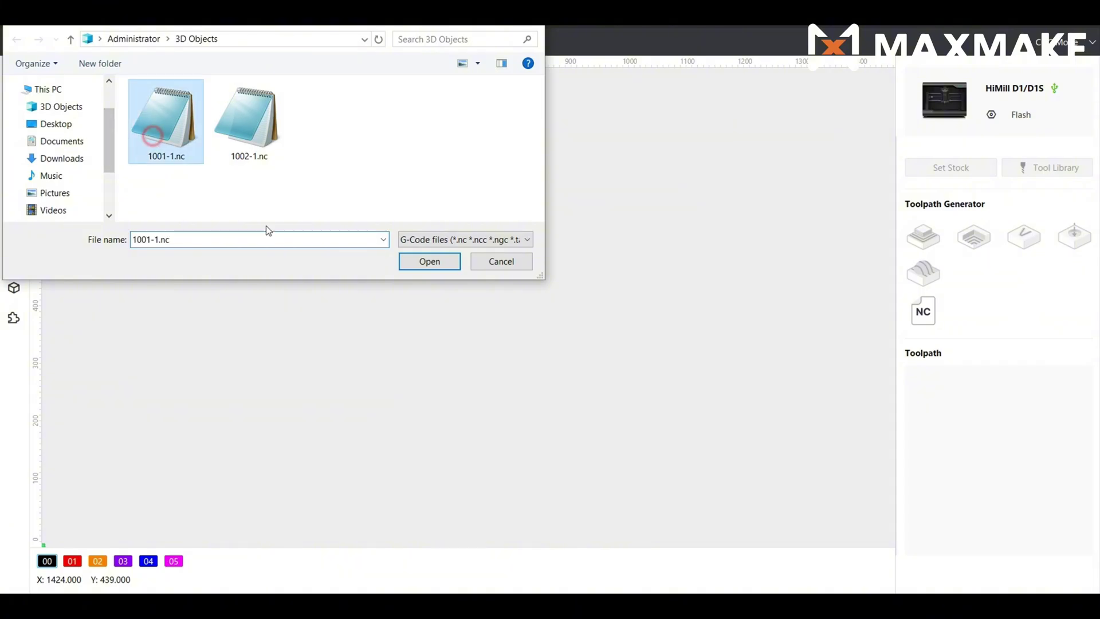
{"action": "left_click", "coordinate": [430, 261]}
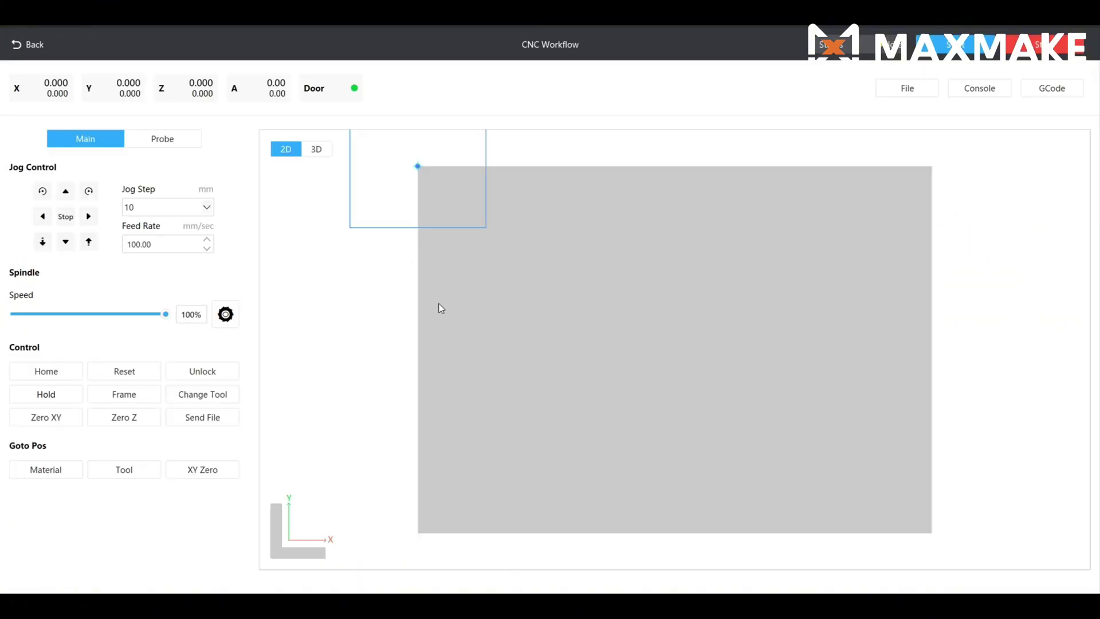
- Show the imported toolpath in 3D and move the machine's tool to the XY zero position above the clamped stock
{"action": "left_click", "coordinate": [324, 149]}
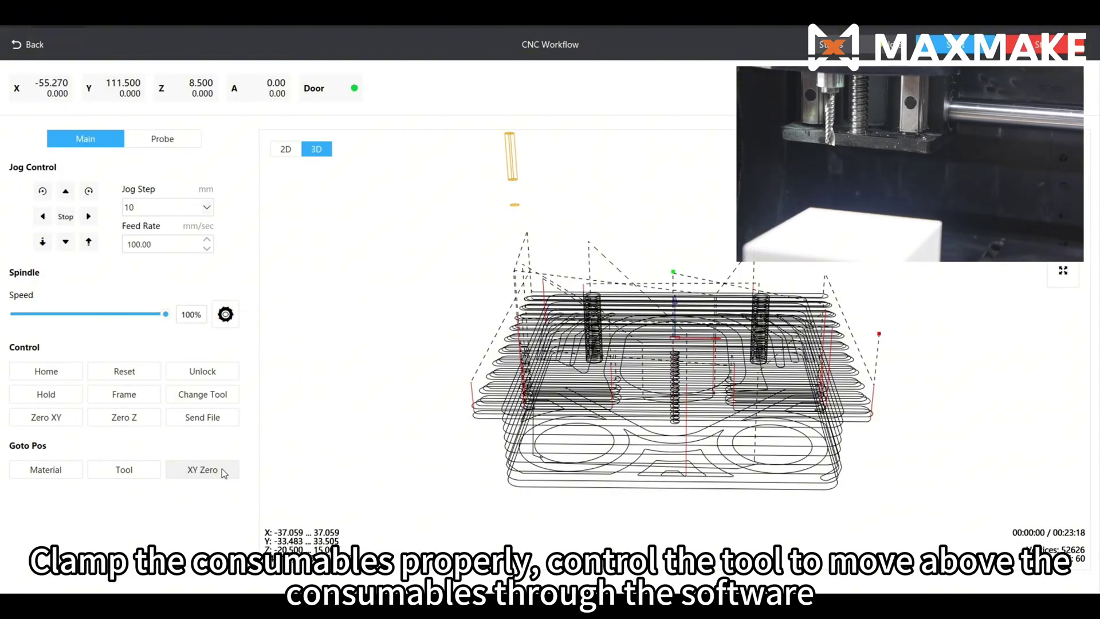
{"action": "left_click", "coordinate": [222, 469]}
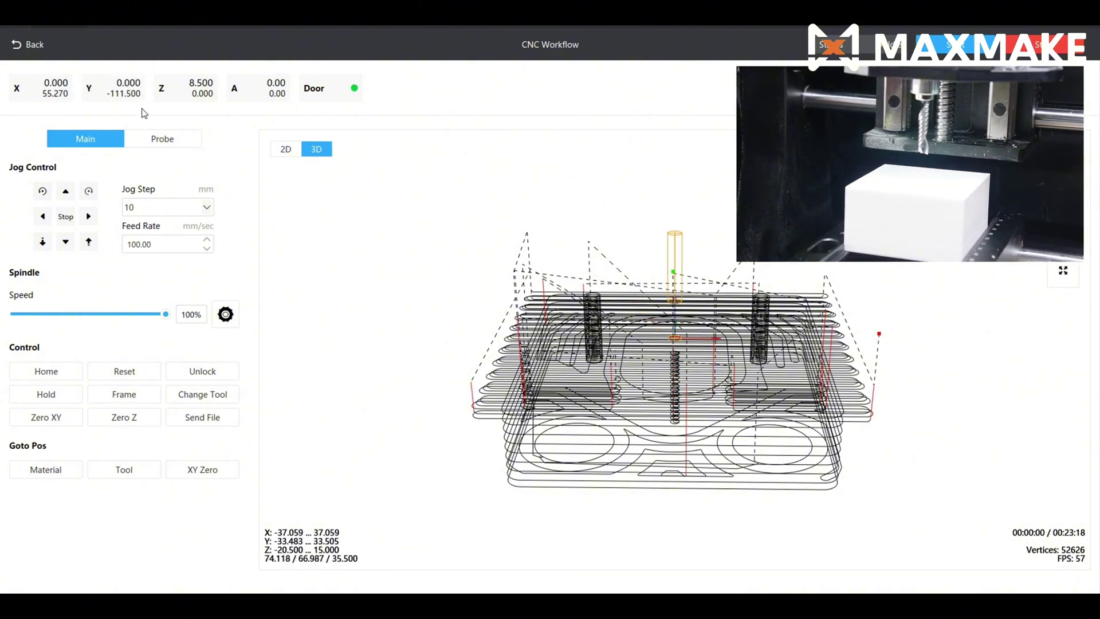
- Lower the tool to the stock's top surface in 1 mm and 0.1 mm jog steps with the spindle running, and zero Z there
{"action": "left_click", "coordinate": [158, 207]}
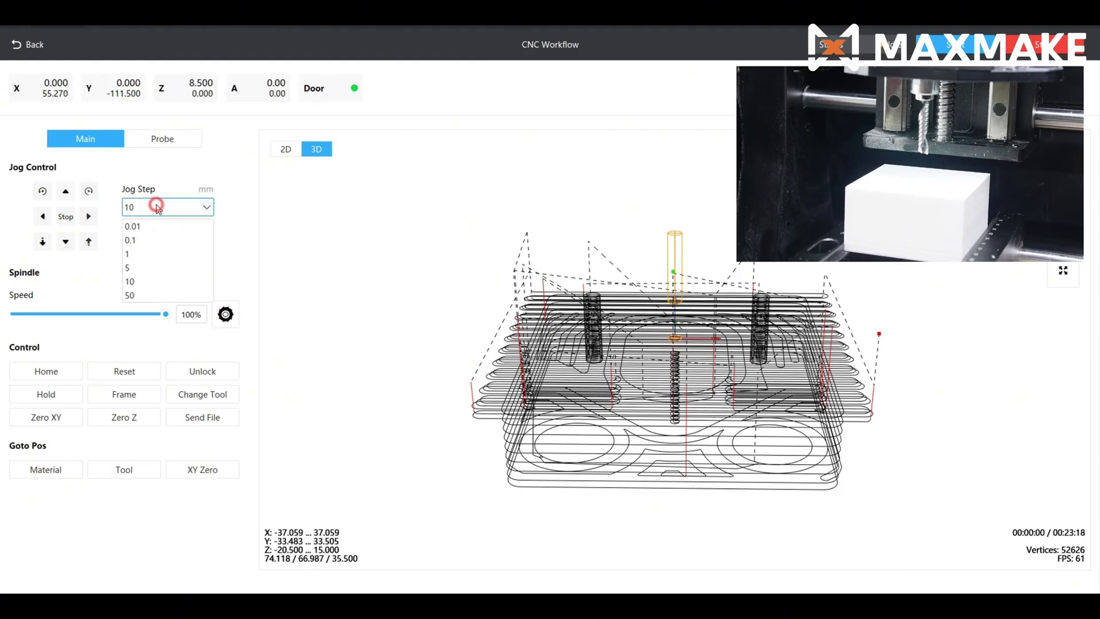
{"action": "left_click", "coordinate": [156, 253]}
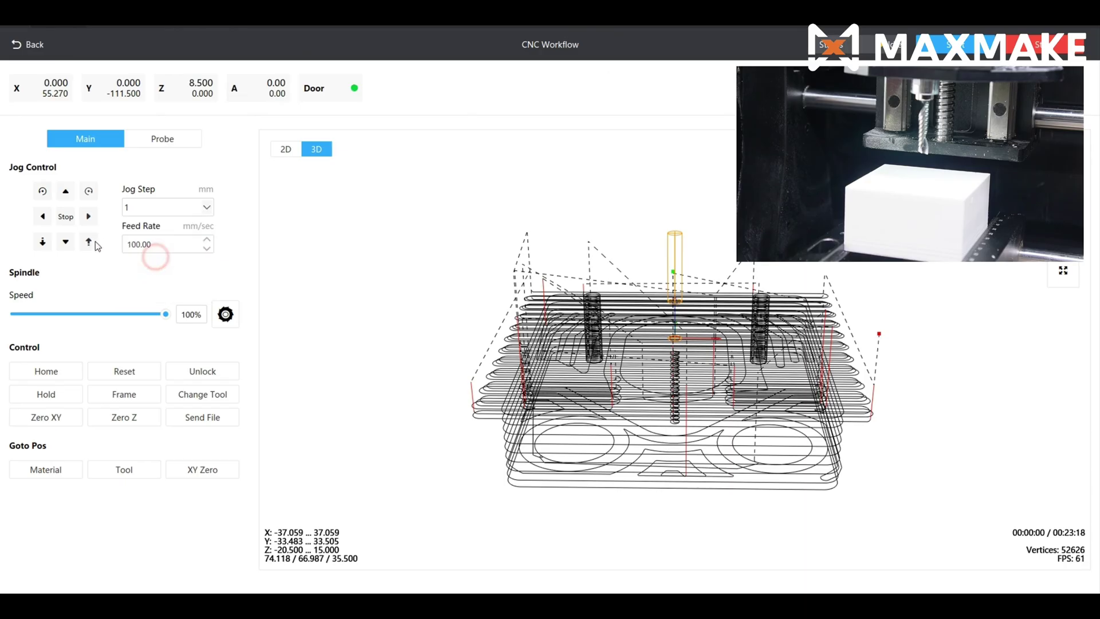
{"action": "left_click", "coordinate": [43, 243]}
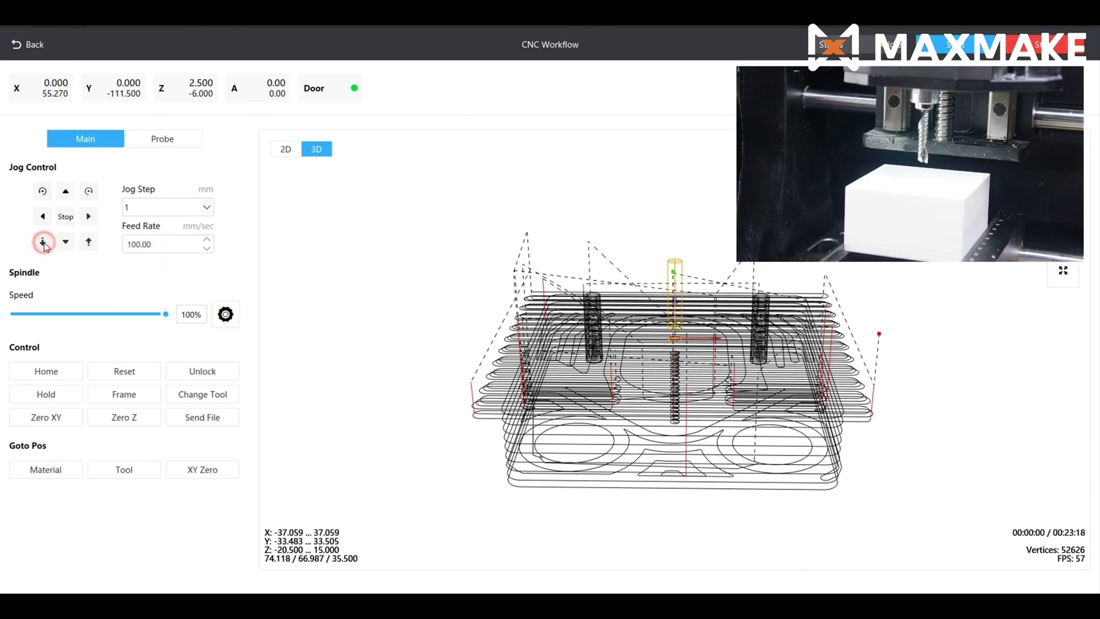
{"action": "left_click", "coordinate": [43, 243]}
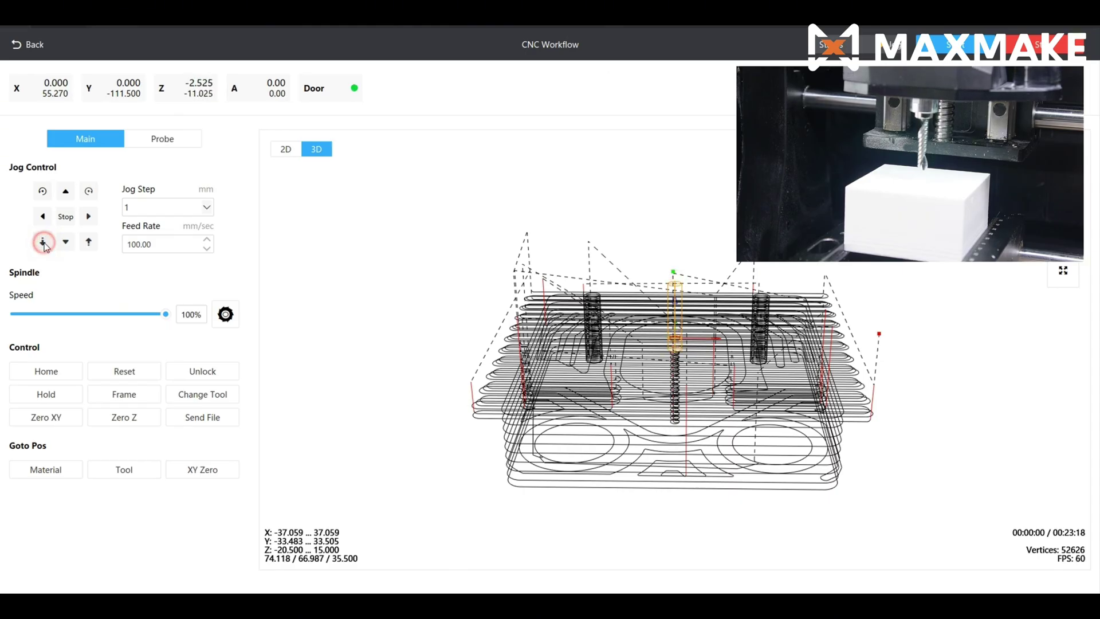
{"action": "left_click", "coordinate": [44, 242]}
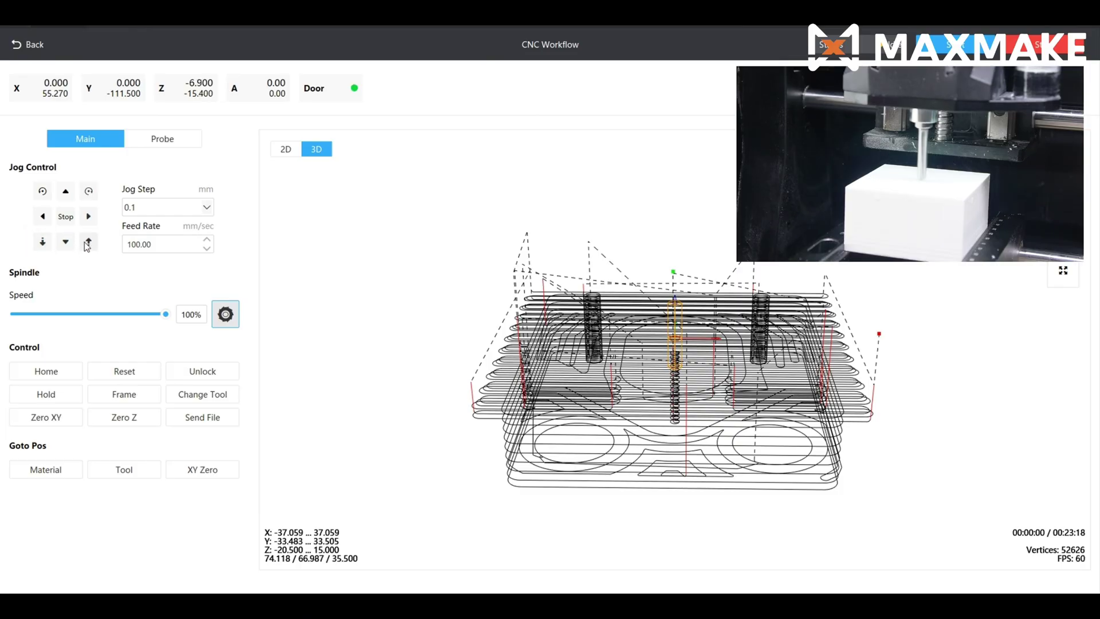
{"action": "left_click", "coordinate": [125, 419]}
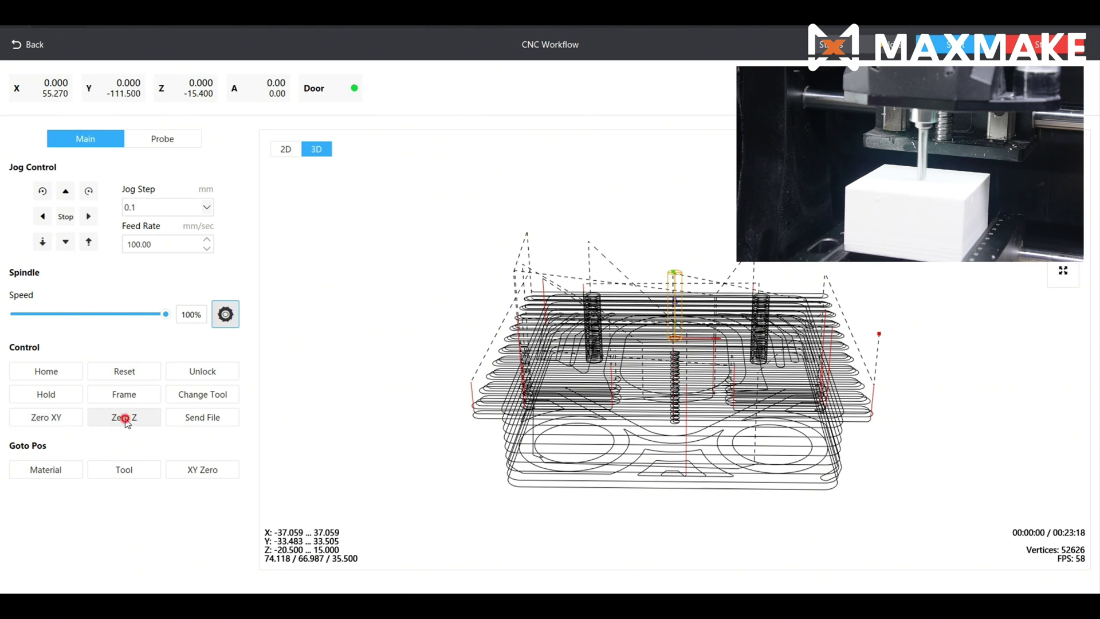
- Raise the tool 10 mm above the stock with a 10 mm jog step and switch the spindle off
{"action": "left_click", "coordinate": [153, 204]}
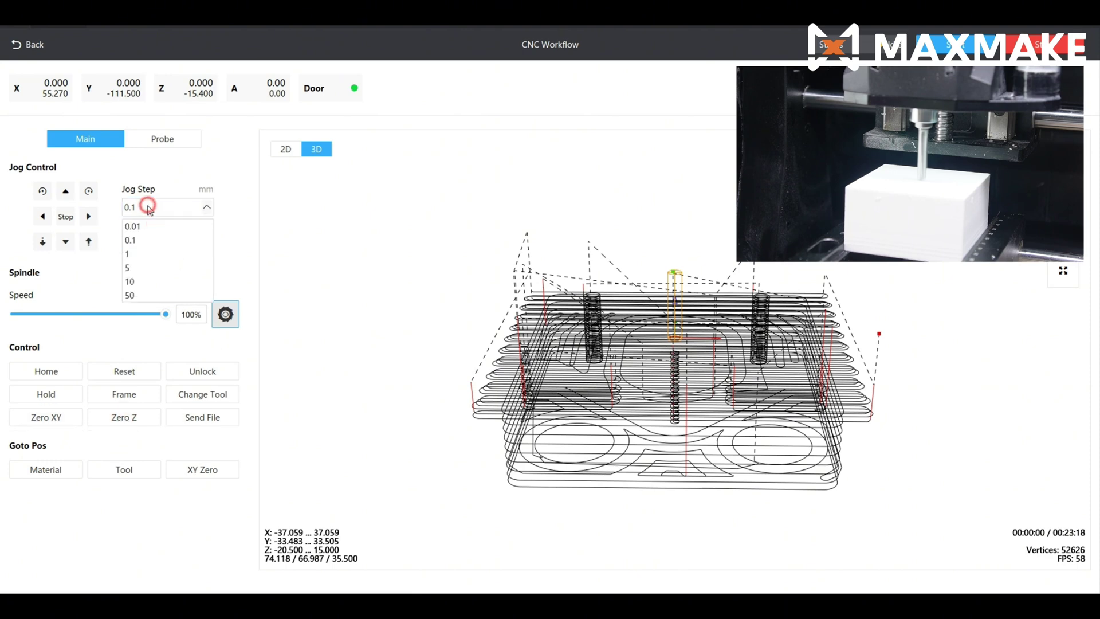
{"action": "left_click", "coordinate": [137, 284]}
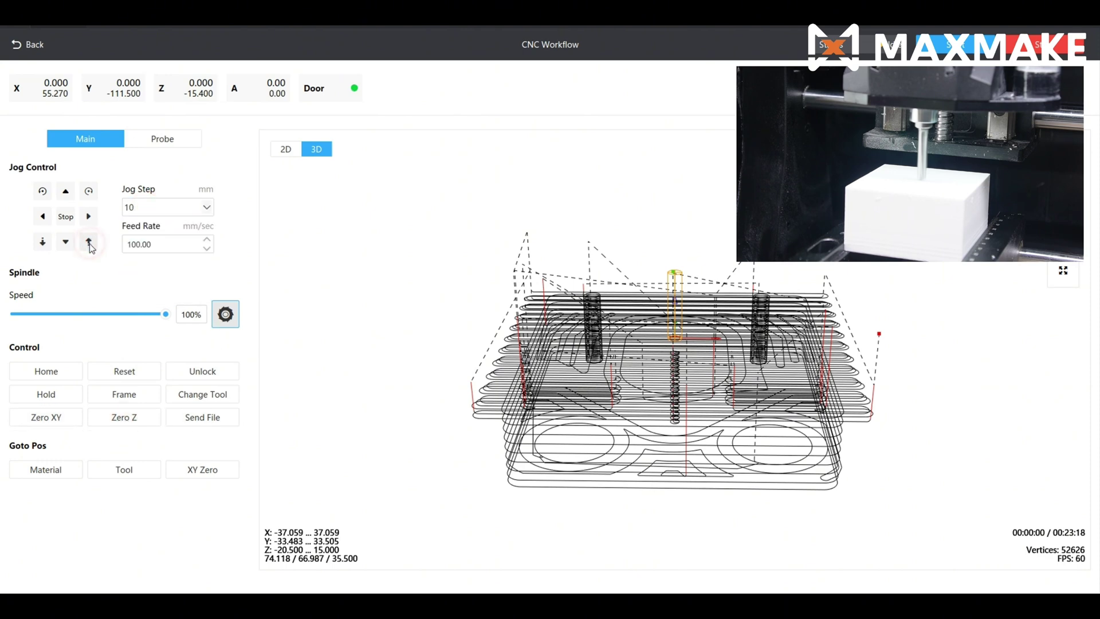
{"action": "left_click", "coordinate": [89, 242]}
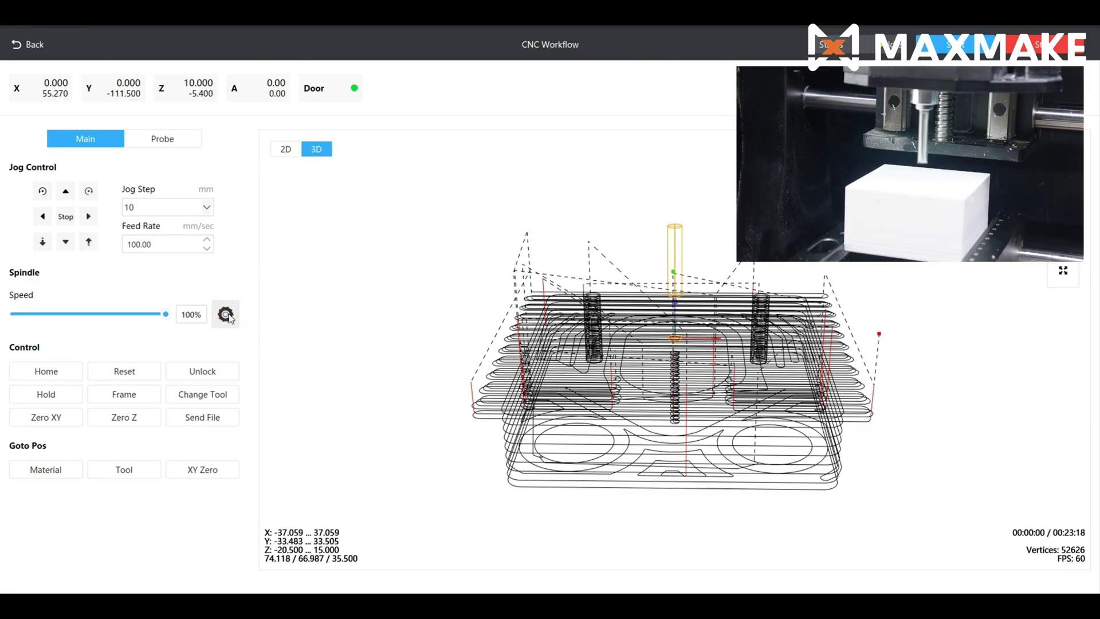
- Start milling the loaded 1001-1.nc program on the clamped stock and follow the tool's progress along the 3D toolpath
{"action": "left_click", "coordinate": [969, 48]}
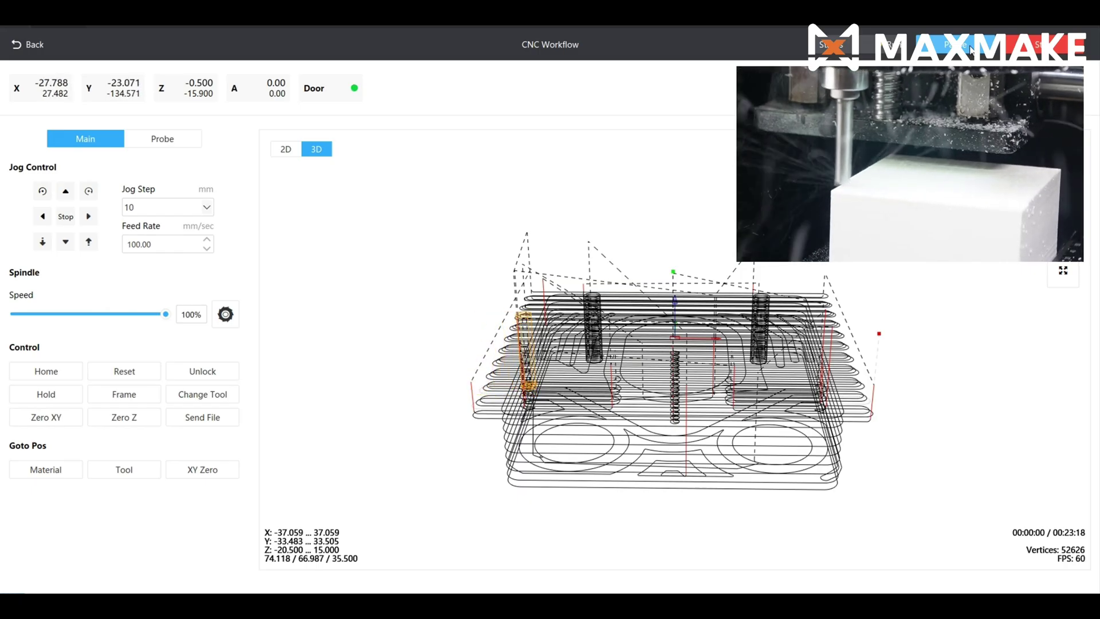
{"action": "left_click_drag", "start_coordinate": [894, 413], "coordinate": [892, 353]}
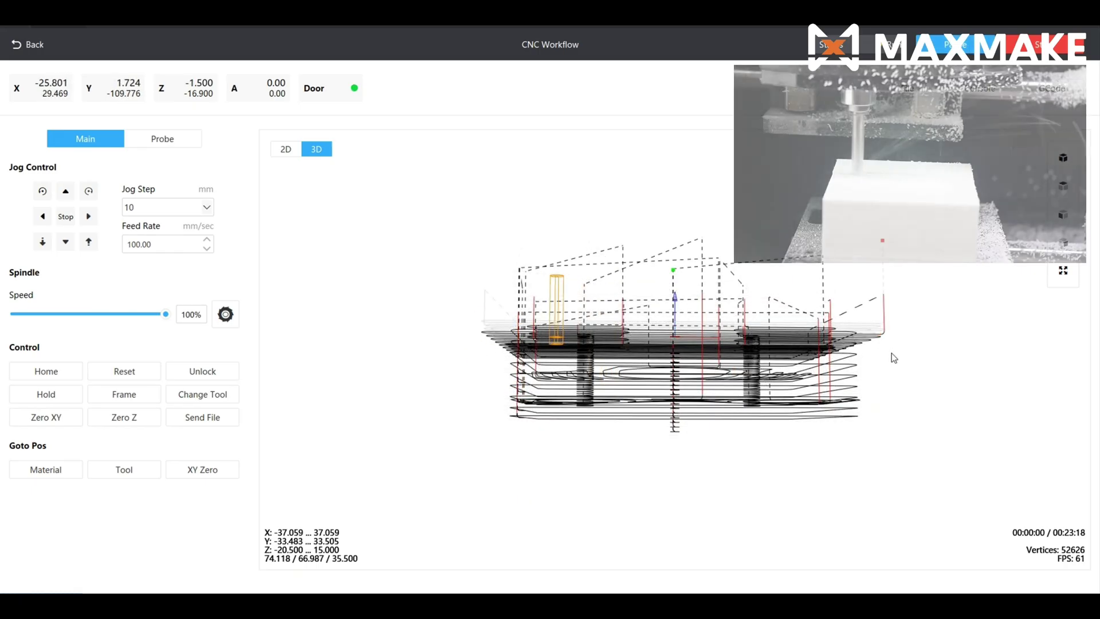